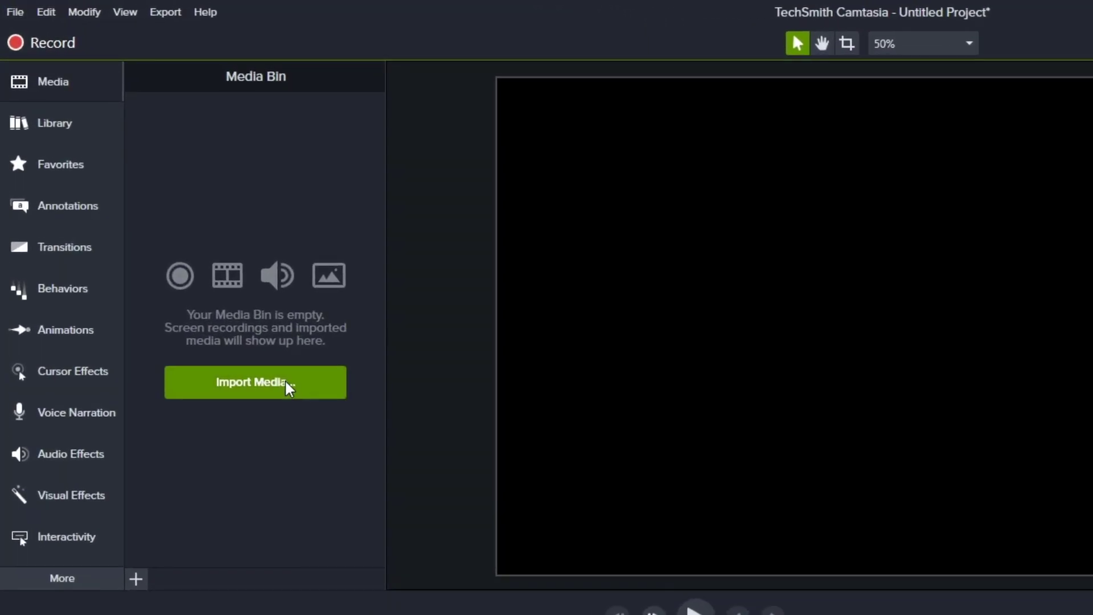
Step: Import the recording Rec 08-03-20_002 into the media bin and add it to the timeline
{"action": "left_click", "coordinate": [285, 379]}
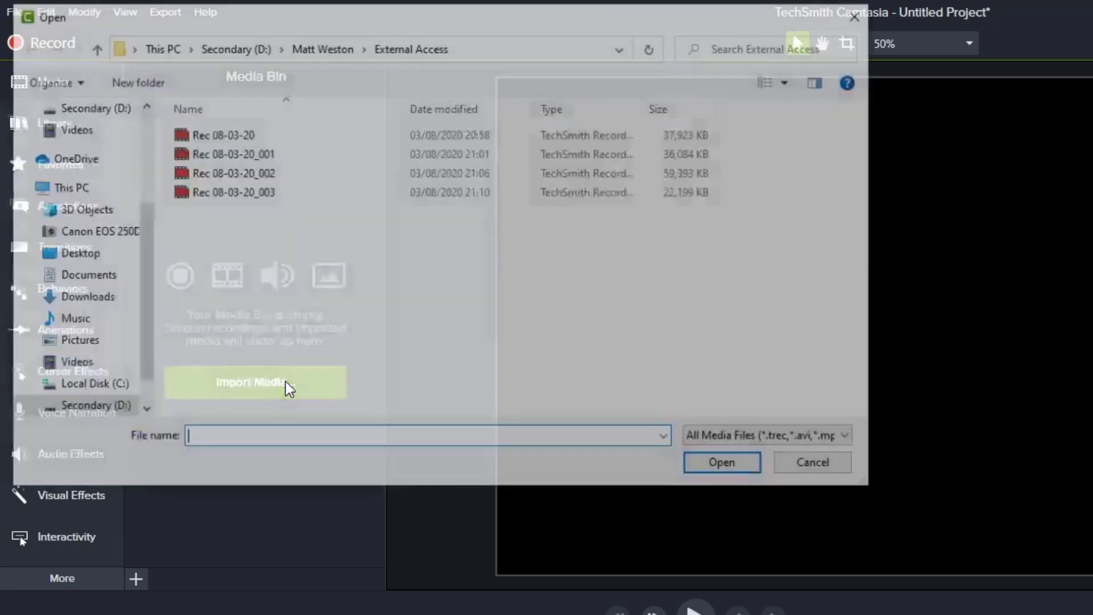
{"action": "left_click", "coordinate": [278, 172]}
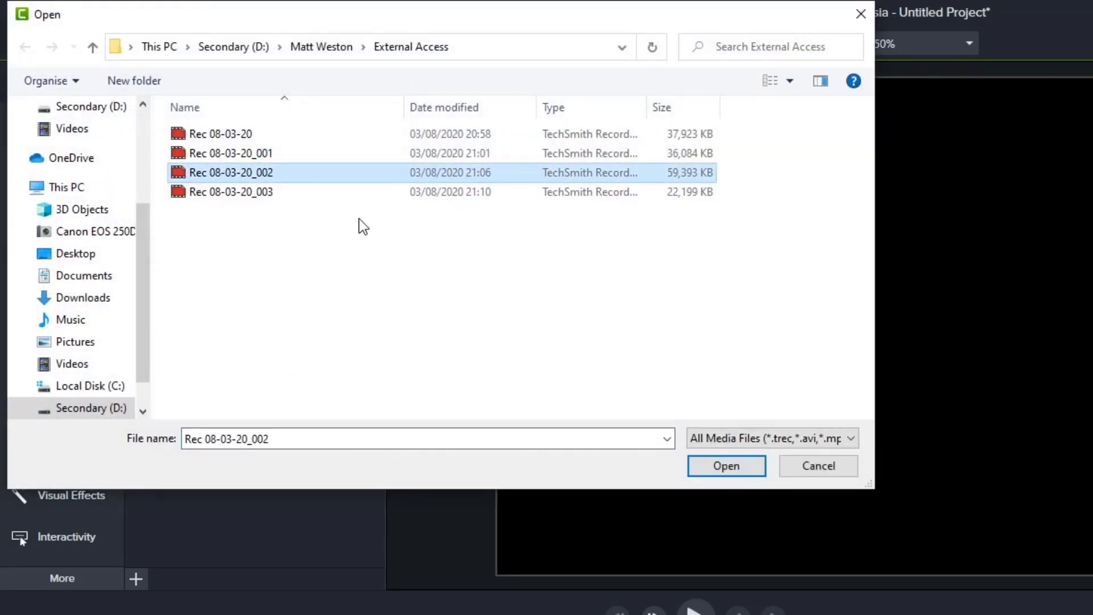
{"action": "left_click", "coordinate": [721, 482]}
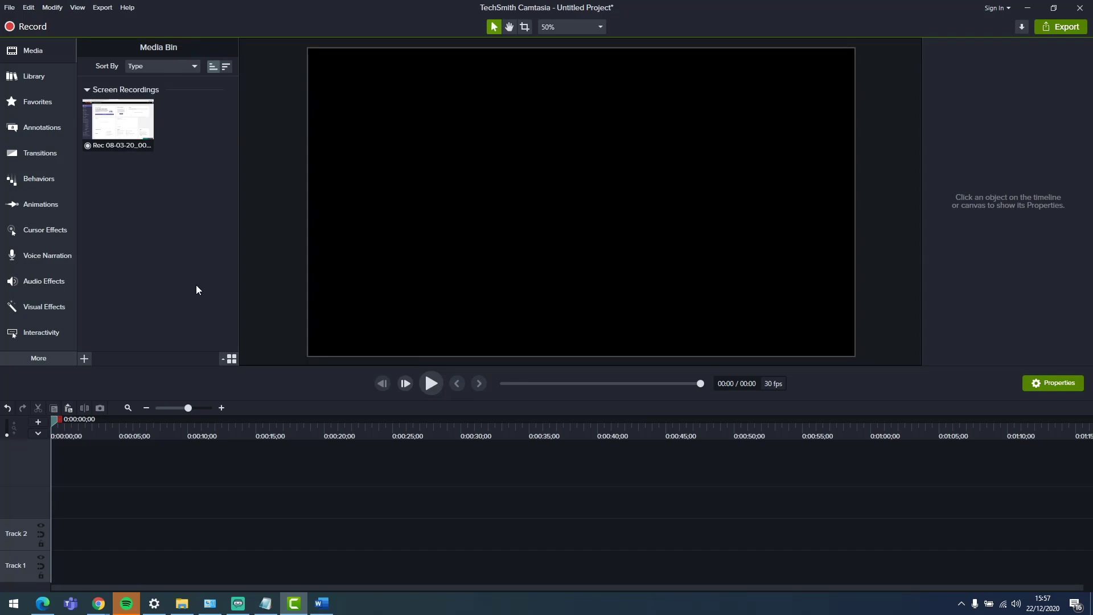
{"action": "left_click_drag", "start_coordinate": [120, 127], "coordinate": [54, 535]}
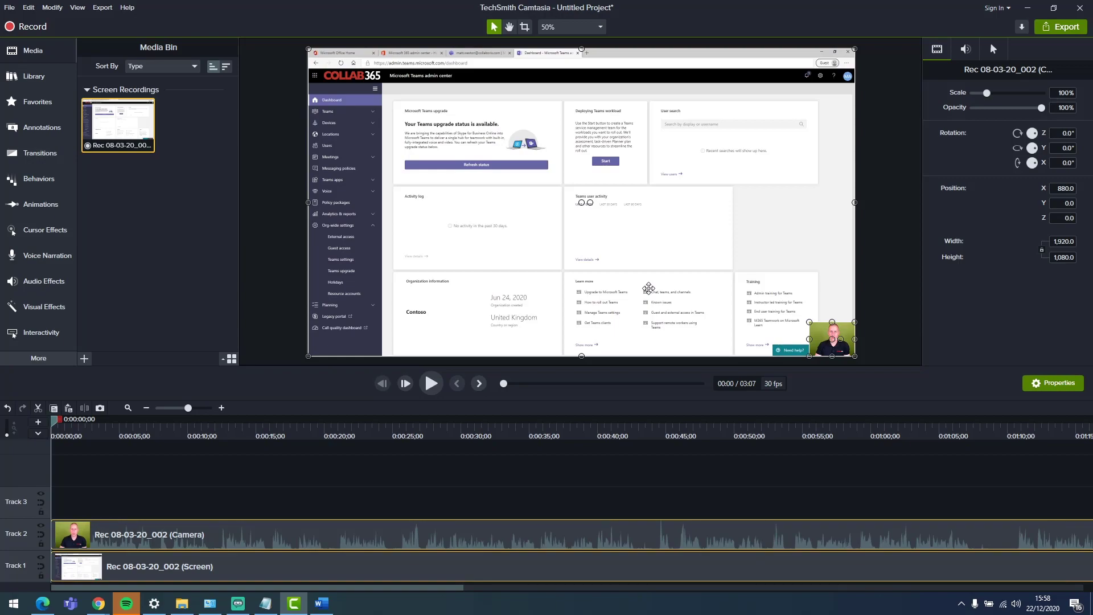
{"action": "mouse_move", "coordinate": [308, 50]}
{"action": "left_mouse_down"}
{"action": "mouse_move", "coordinate": [521, 166]}
{"action": "mouse_move", "coordinate": [670, 213]}
{"action": "mouse_move", "coordinate": [525, 168]}
{"action": "mouse_move", "coordinate": [313, 50]}
{"action": "left_mouse_up"}
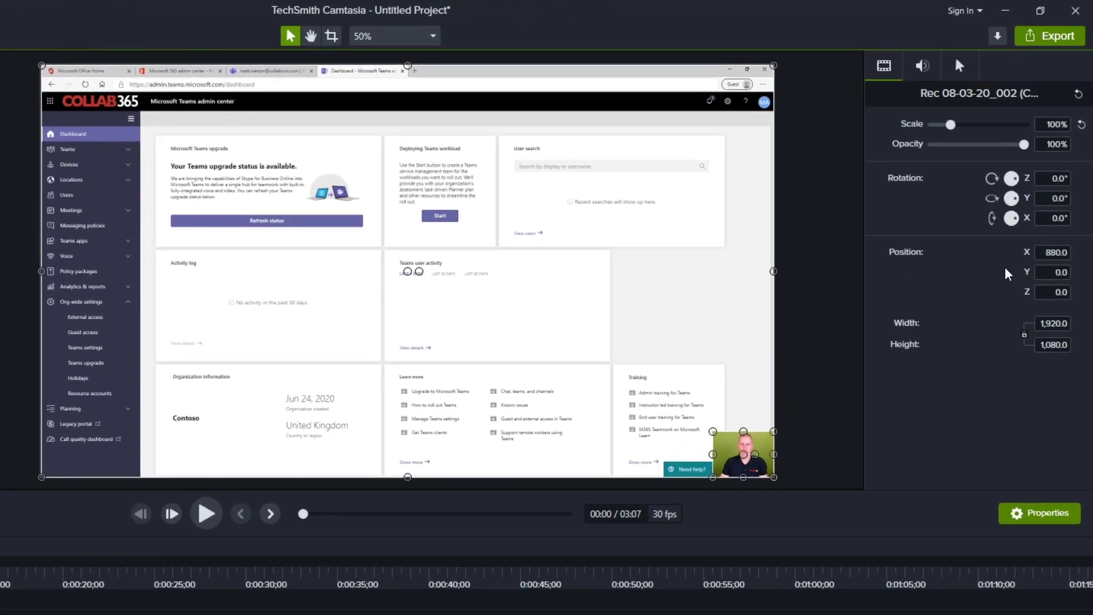
Step: Set the camera clip's X position to 600 and its Z rotation to 90°
{"action": "left_click", "coordinate": [1040, 253]}
{"action": "type", "text": "600"}
{"action": "key", "text": "Return"}
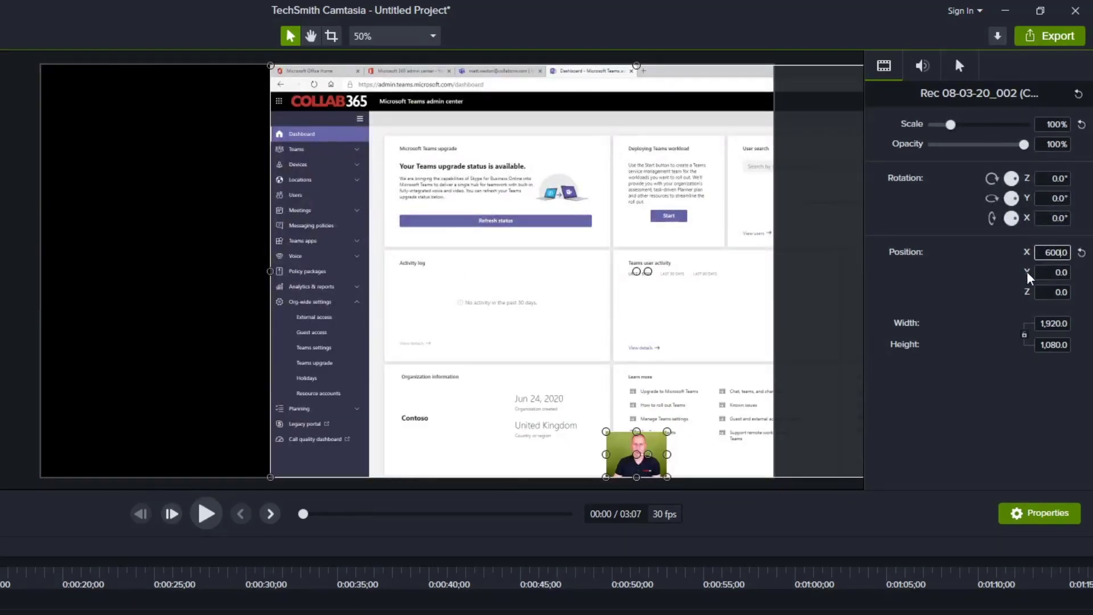
{"action": "left_click", "coordinate": [1056, 178]}
{"action": "type", "text": "90"}
{"action": "key", "text": "Return"}
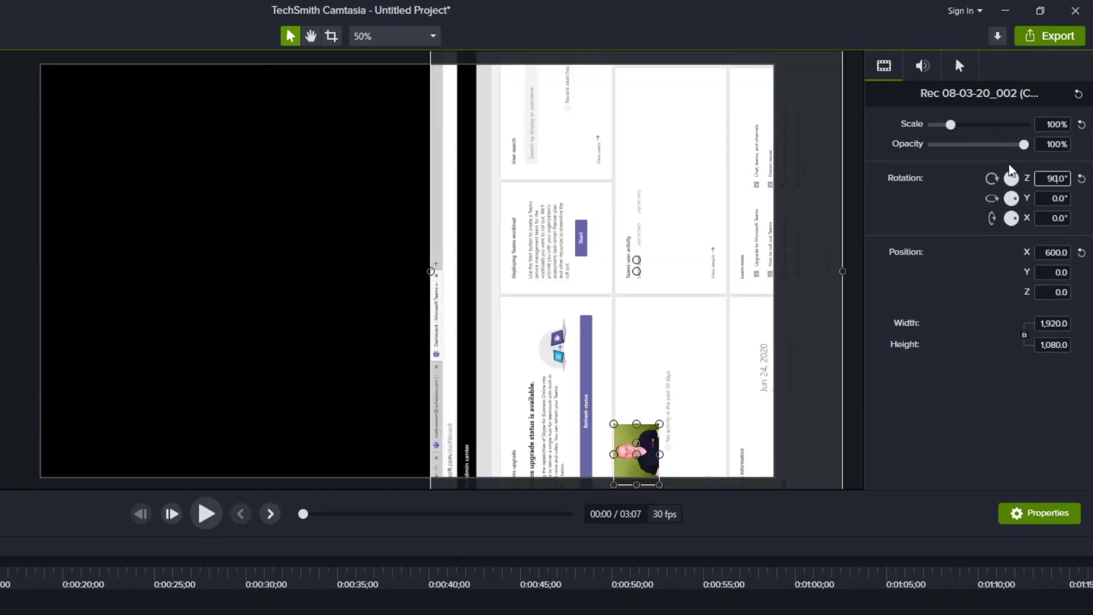
Step: Inspect the selected clip's audio and visual properties and browse the asset library folders
{"action": "mouse_move", "coordinate": [1023, 144]}
{"action": "left_mouse_down"}
{"action": "mouse_move", "coordinate": [954, 149]}
{"action": "mouse_move", "coordinate": [1031, 149]}
{"action": "left_mouse_up"}
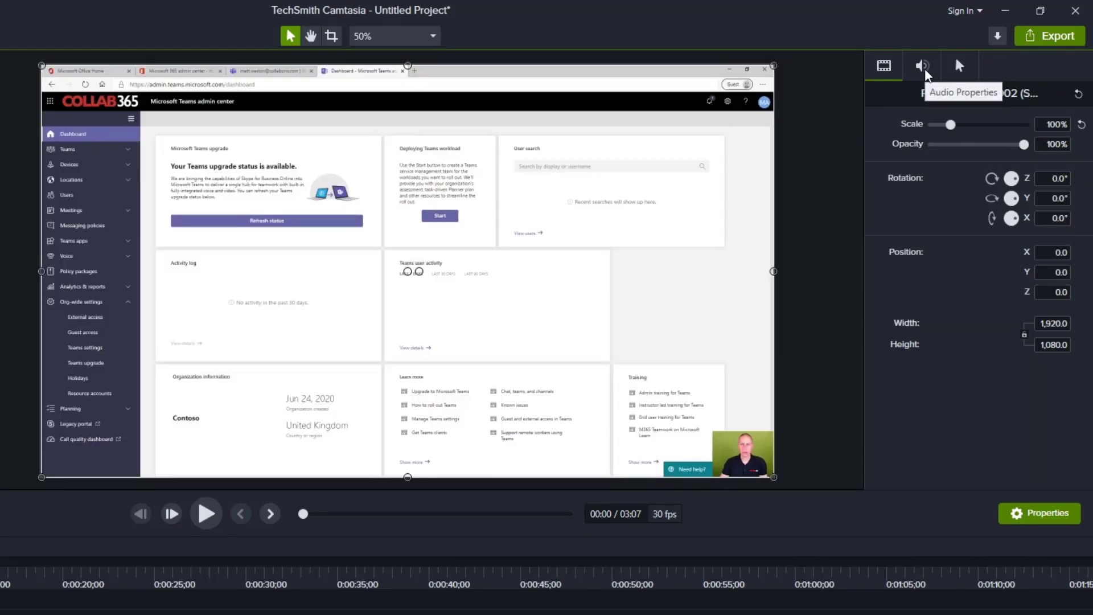
{"action": "left_click", "coordinate": [923, 67]}
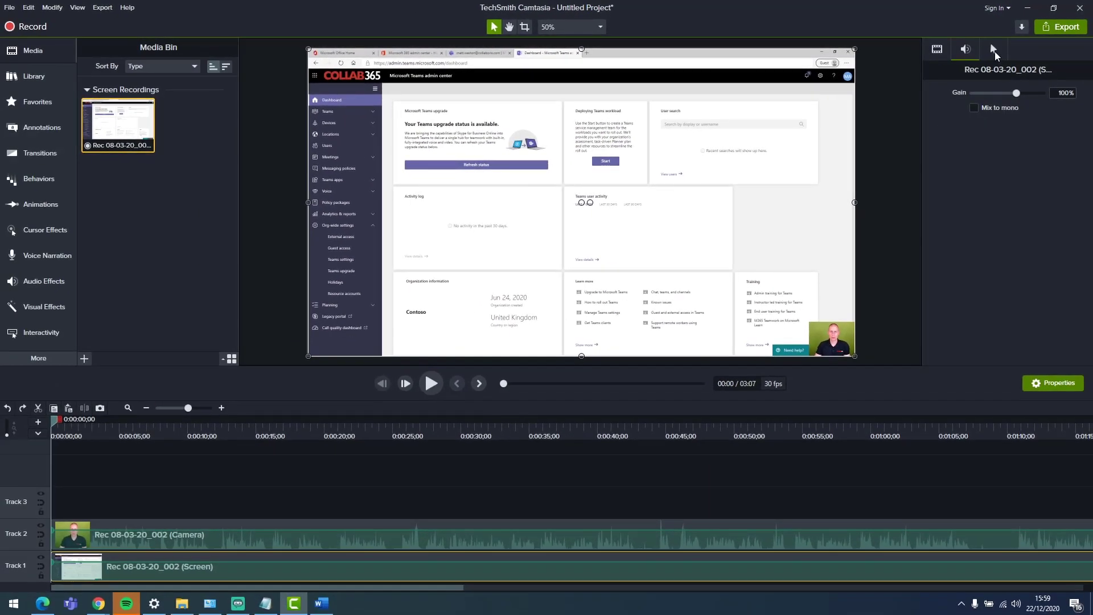
{"action": "left_click", "coordinate": [883, 65]}
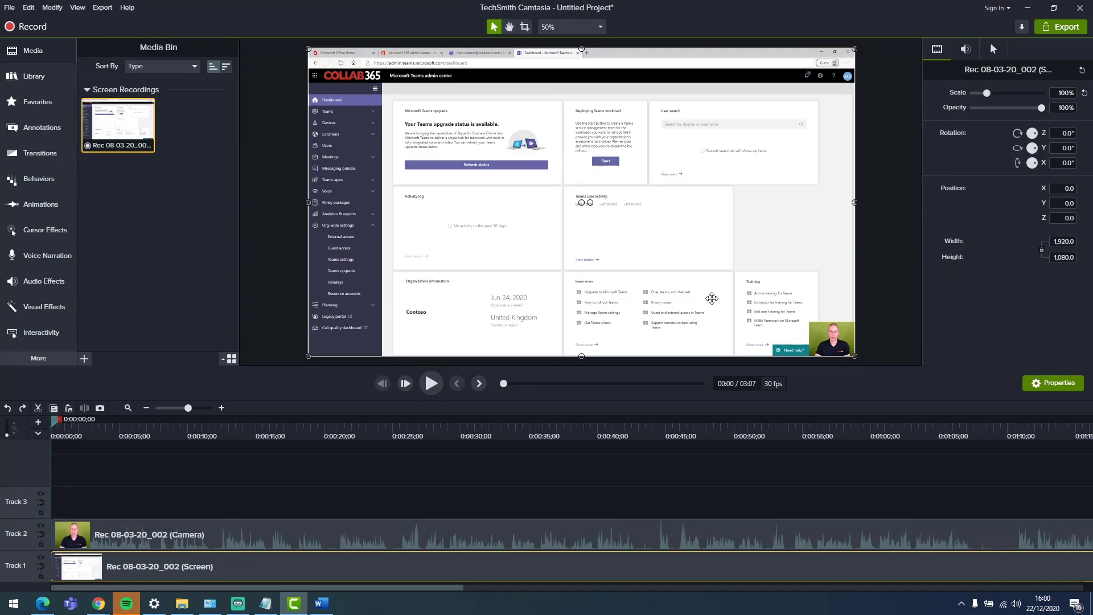
{"action": "left_click", "coordinate": [45, 78]}
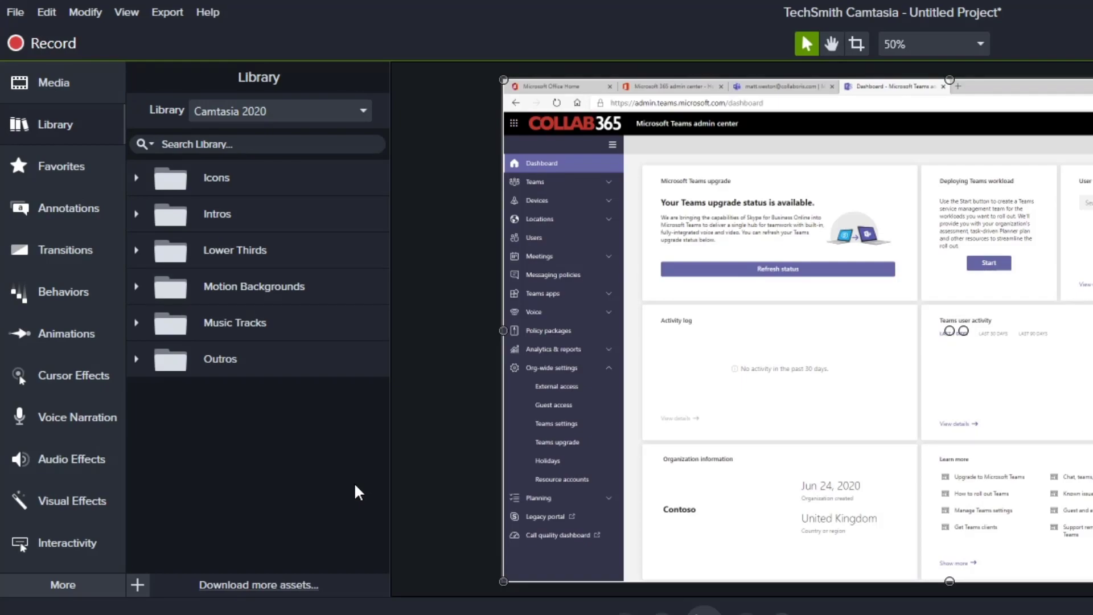
Step: Add a red speech-bubble callout and a red arrow callout to the canvas
{"action": "key", "text": "n"}
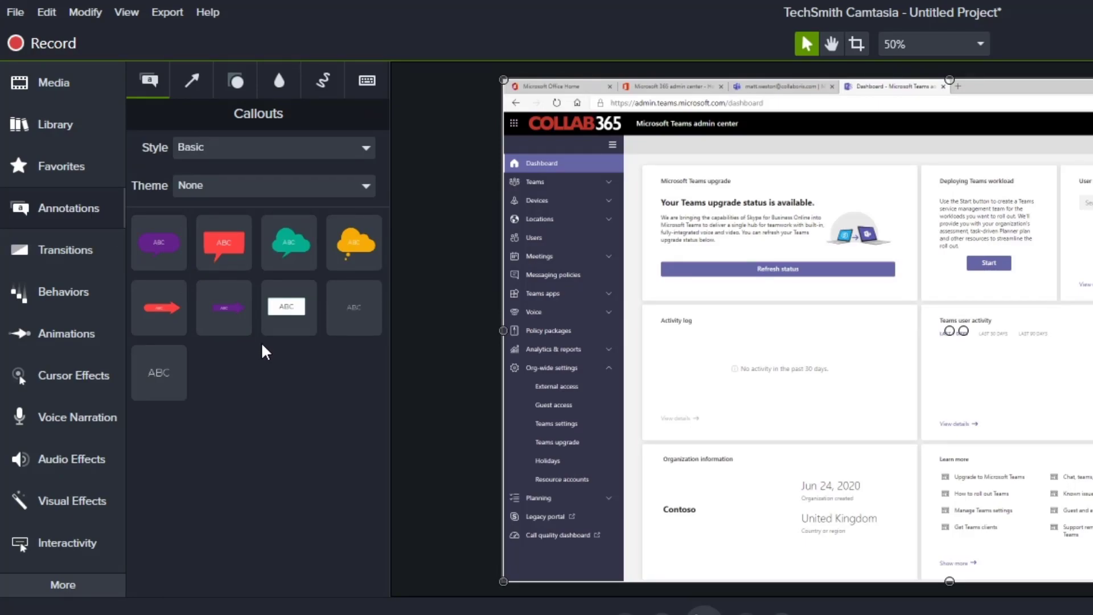
{"action": "left_click_drag", "start_coordinate": [223, 243], "coordinate": [897, 303]}
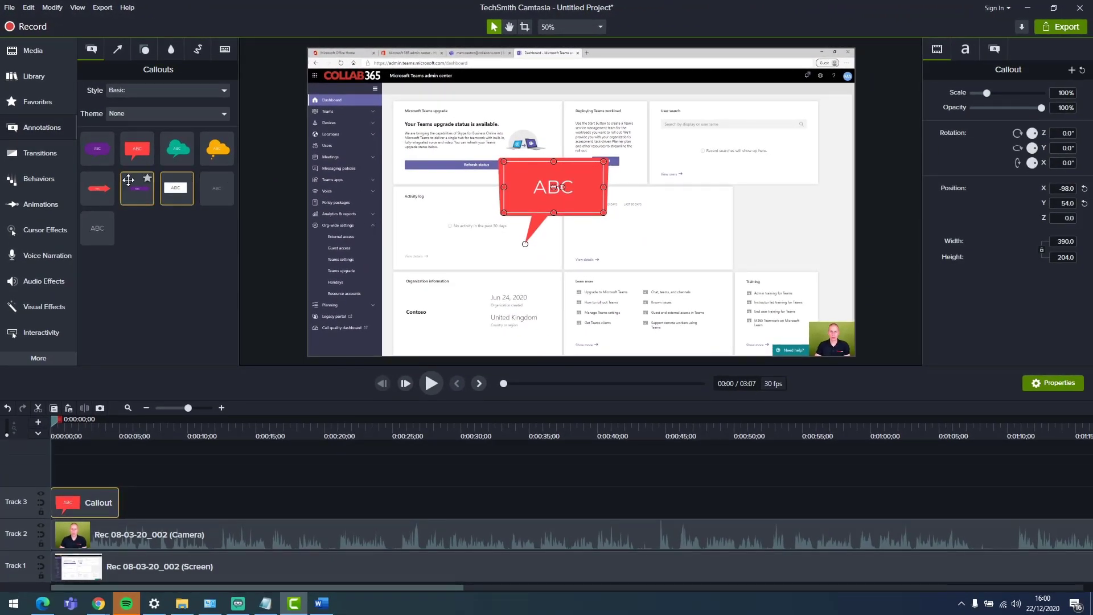
{"action": "left_click_drag", "start_coordinate": [123, 237], "coordinate": [533, 148]}
{"action": "left_click_drag", "start_coordinate": [425, 118], "coordinate": [429, 114]}
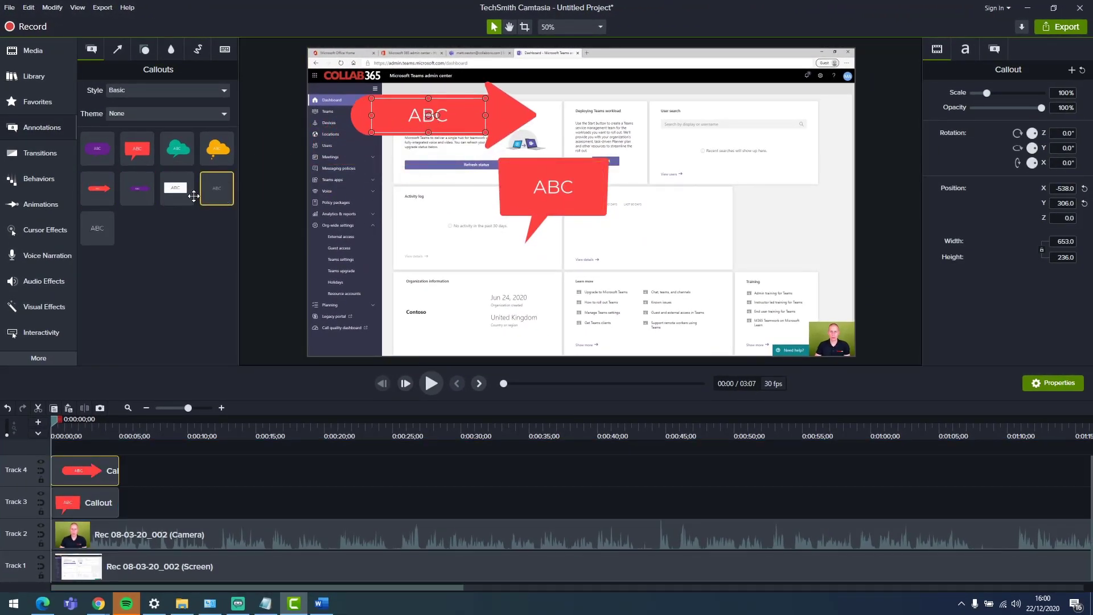
Step: Add a yellow line across the lower middle of the video and a red star shape near the user search card
{"action": "left_click", "coordinate": [118, 49]}
{"action": "left_click_drag", "start_coordinate": [97, 148], "coordinate": [674, 277]}
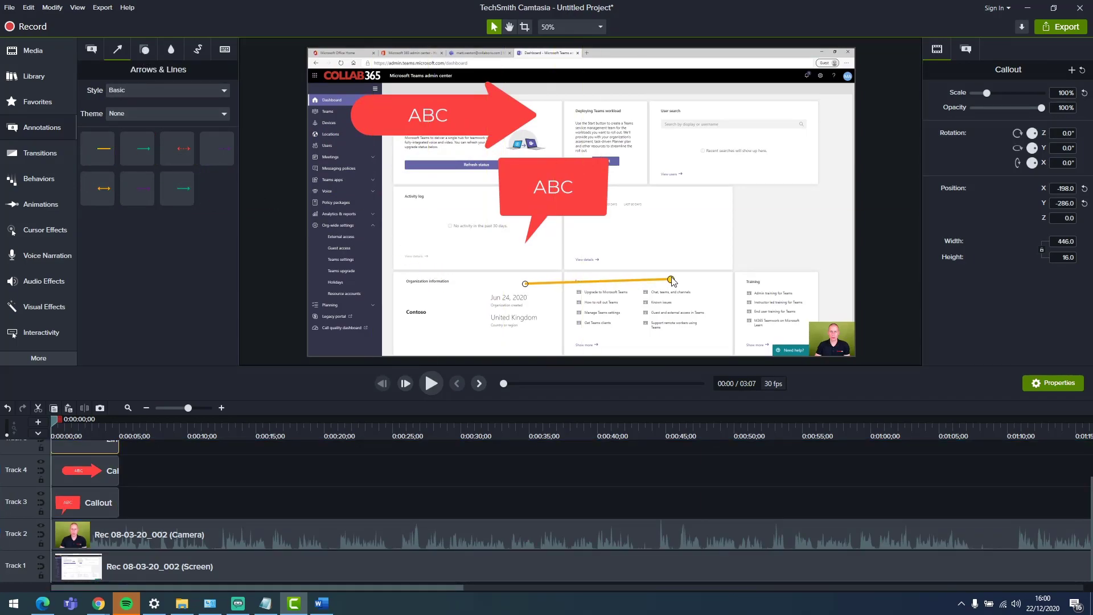
{"action": "left_click", "coordinate": [145, 50]}
{"action": "left_click_drag", "start_coordinate": [136, 148], "coordinate": [735, 133]}
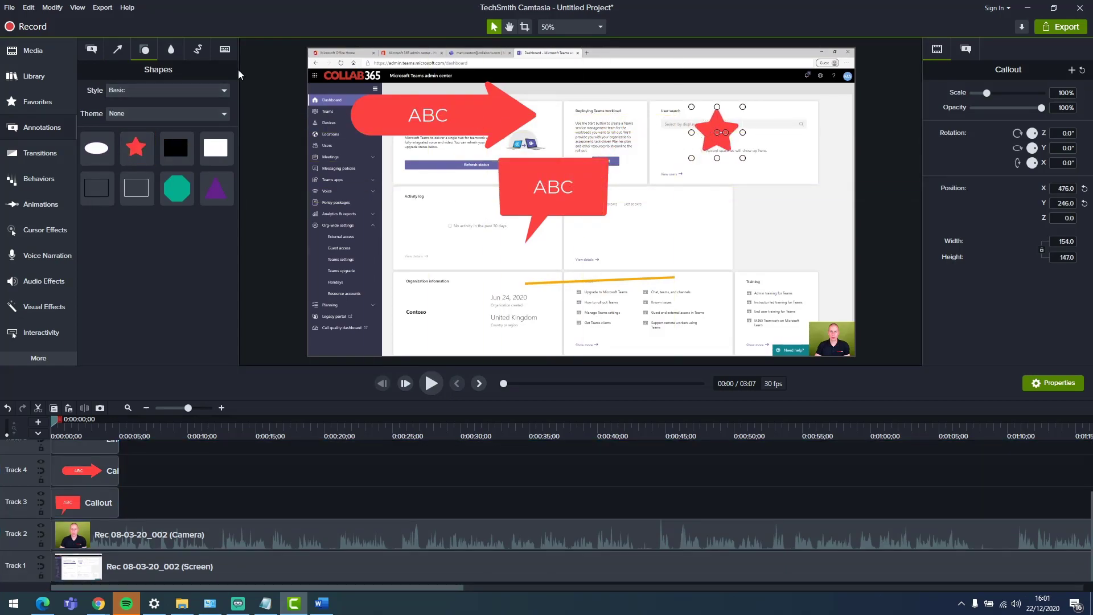
Step: Add a blur annotation and resize it to cover the left navigation pane
{"action": "left_click", "coordinate": [171, 49]}
{"action": "left_click_drag", "start_coordinate": [105, 105], "coordinate": [377, 297]}
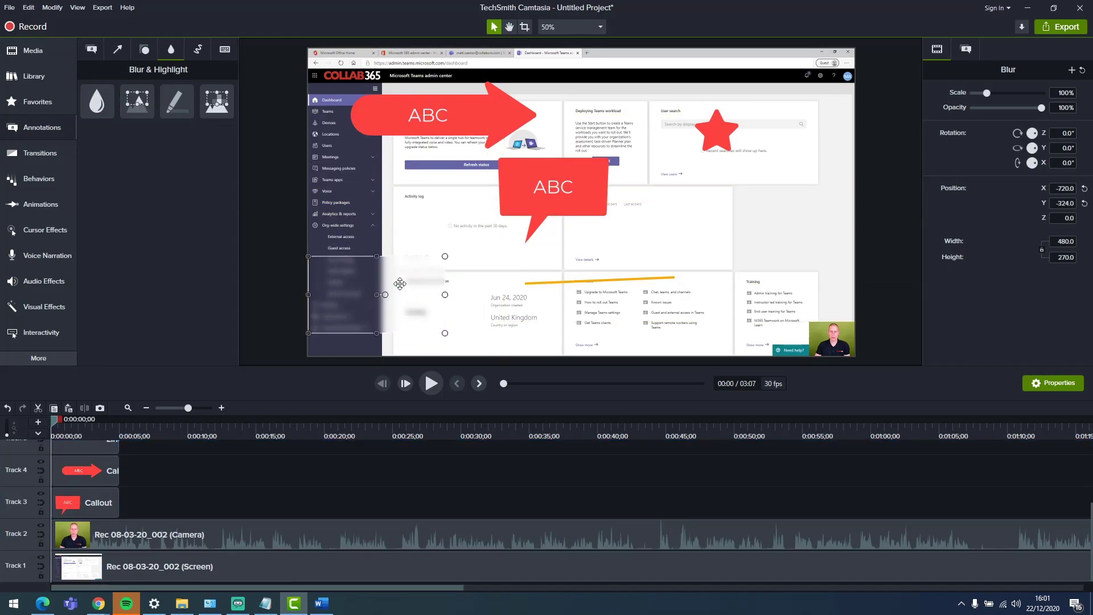
{"action": "left_click_drag", "start_coordinate": [443, 255], "coordinate": [371, 106]}
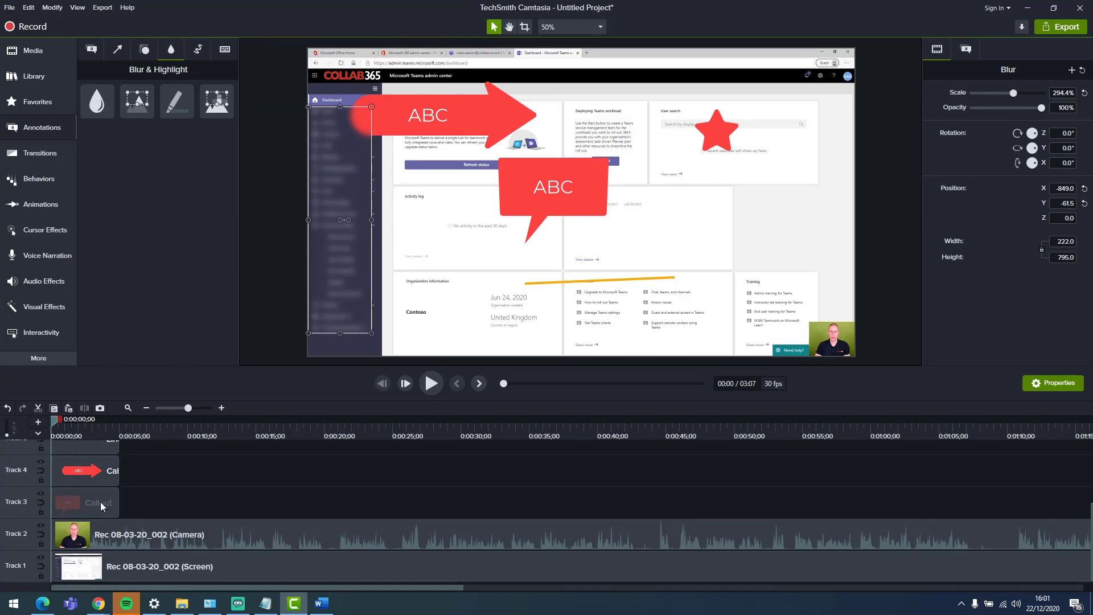
Step: Add a sketch motion rectangle around the Training card in the lower right corner and preview it at about 0:03
{"action": "scroll", "coordinate": [85, 508], "scroll_direction": "up", "scroll_amount": 1}
{"action": "scroll", "coordinate": [84, 506], "scroll_direction": "up", "scroll_amount": 2}
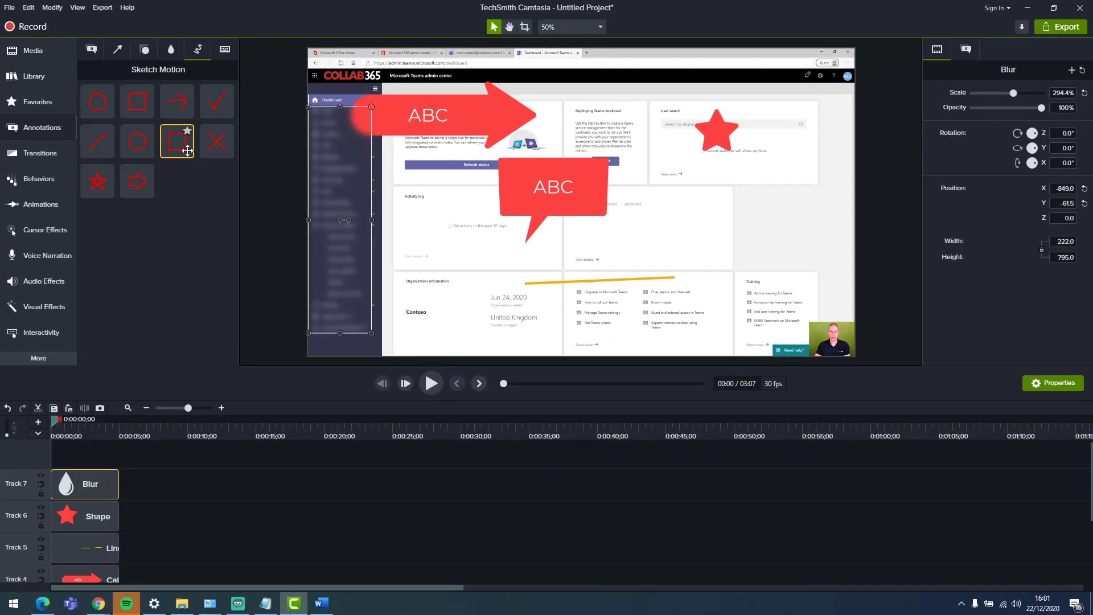
{"action": "mouse_move", "coordinate": [187, 150]}
{"action": "left_mouse_down"}
{"action": "mouse_move", "coordinate": [176, 144]}
{"action": "mouse_move", "coordinate": [649, 167]}
{"action": "mouse_move", "coordinate": [760, 229]}
{"action": "mouse_move", "coordinate": [787, 319]}
{"action": "left_mouse_up"}
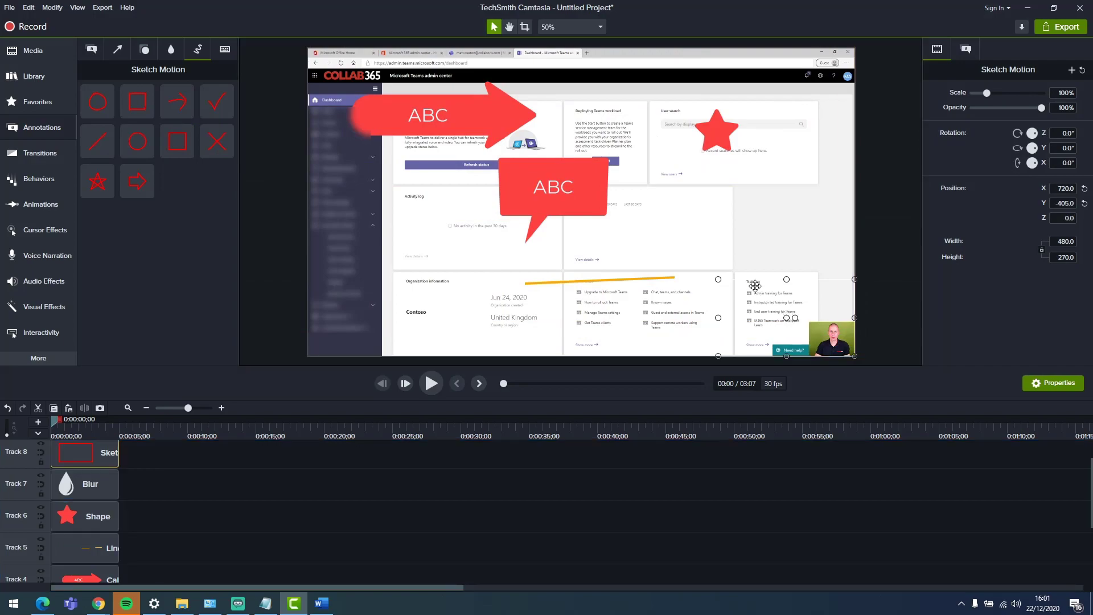
{"action": "mouse_move", "coordinate": [59, 421]}
{"action": "left_mouse_down"}
{"action": "mouse_move", "coordinate": [121, 431]}
{"action": "mouse_move", "coordinate": [94, 431]}
{"action": "left_mouse_up"}
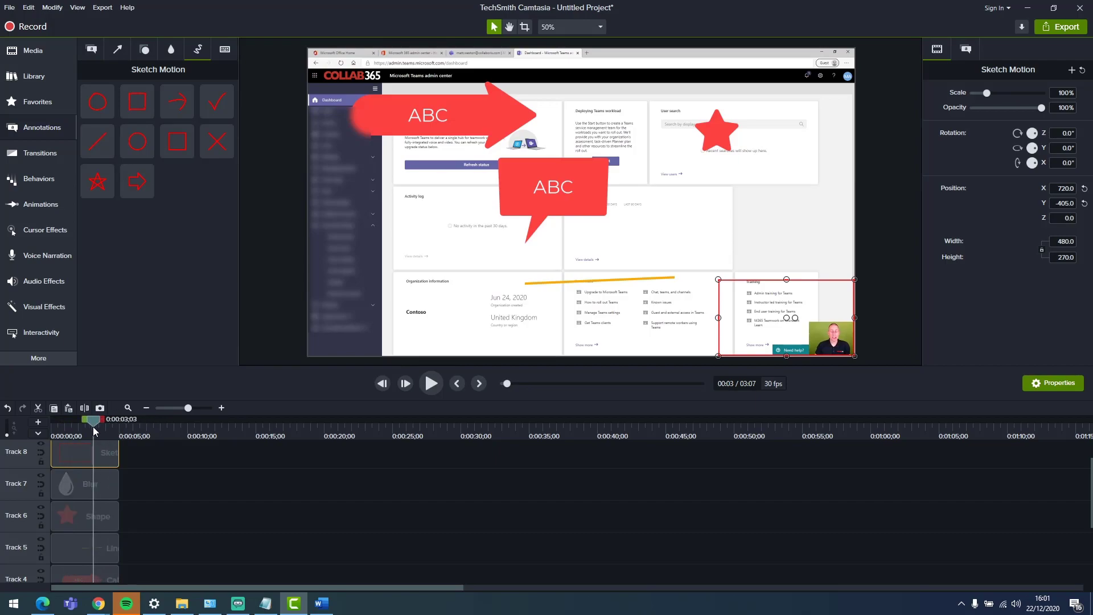
Step: Add a keystroke callout to the canvas
{"action": "left_click", "coordinate": [225, 49]}
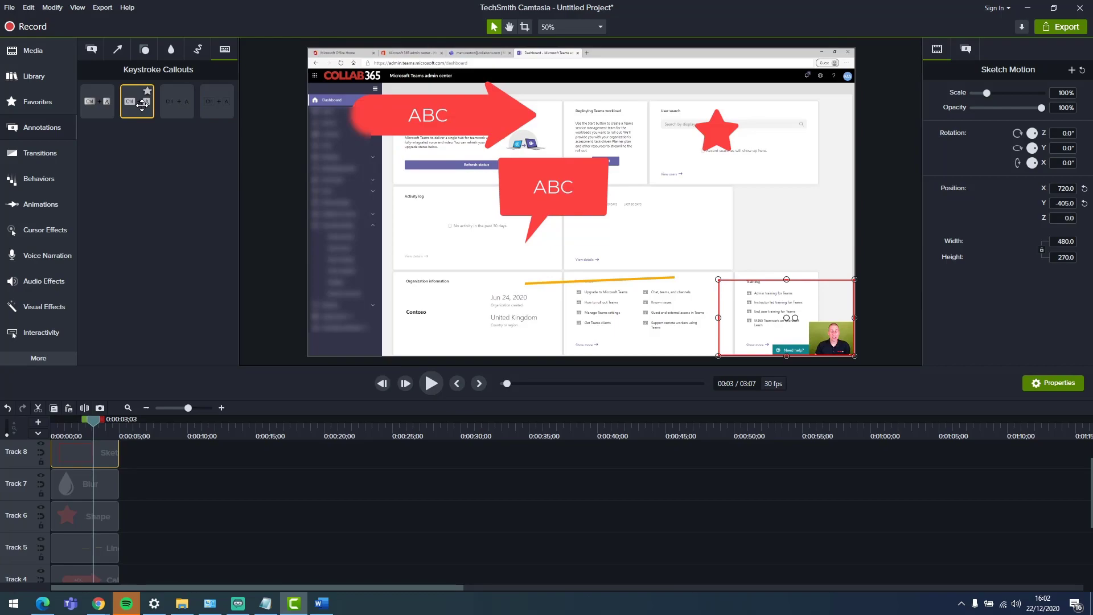
{"action": "mouse_move", "coordinate": [142, 105]}
{"action": "left_mouse_down"}
{"action": "mouse_move", "coordinate": [558, 189]}
{"action": "mouse_move", "coordinate": [721, 200]}
{"action": "left_mouse_up"}
{"action": "left_click", "coordinate": [967, 51]}
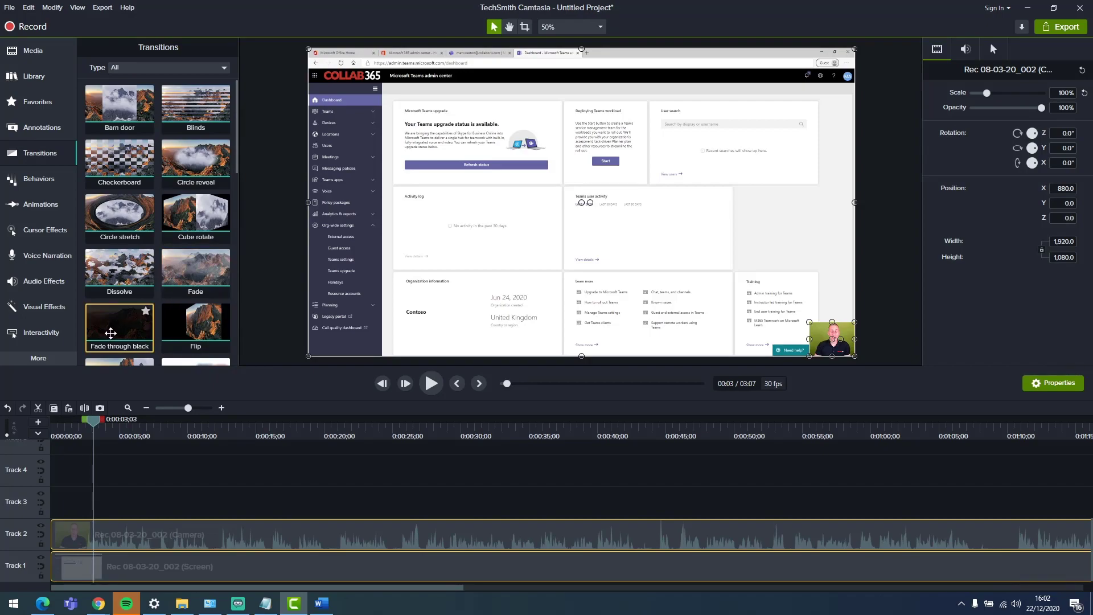
Step: Apply transitions to the start of the camera and screen clips on the timeline
{"action": "left_click_drag", "start_coordinate": [113, 330], "coordinate": [114, 486]}
{"action": "left_click_drag", "start_coordinate": [65, 529], "coordinate": [65, 531]}
{"action": "left_click_drag", "start_coordinate": [199, 323], "coordinate": [394, 535]}
{"action": "scroll", "coordinate": [132, 329], "scroll_direction": "down", "scroll_amount": 2}
{"action": "left_click_drag", "start_coordinate": [132, 329], "coordinate": [228, 532]}
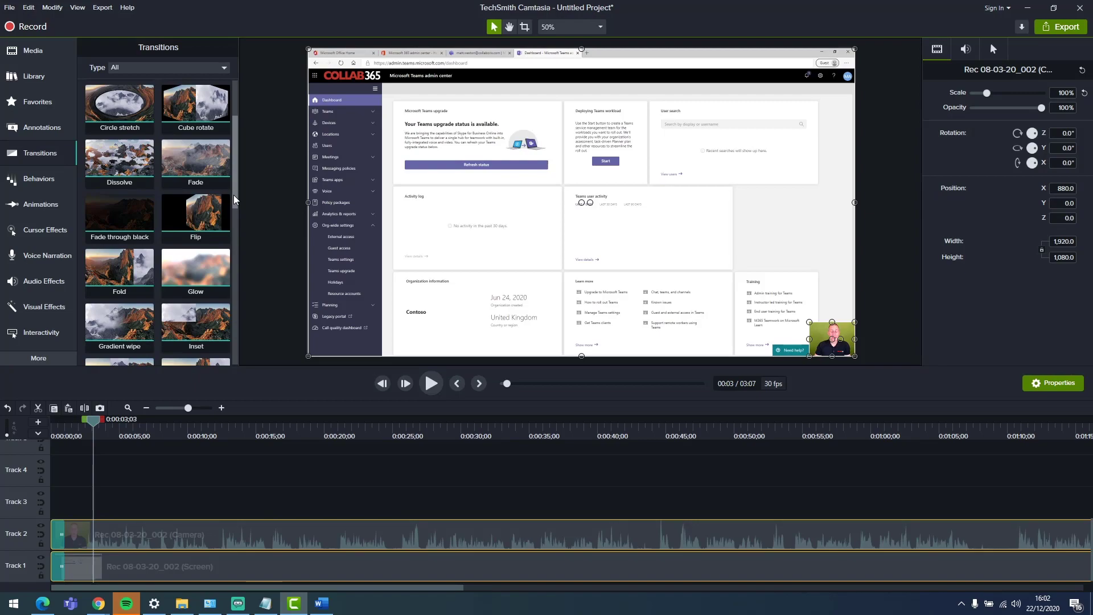
Step: Browse the audio effects and visual effects collections
{"action": "left_click", "coordinate": [43, 281]}
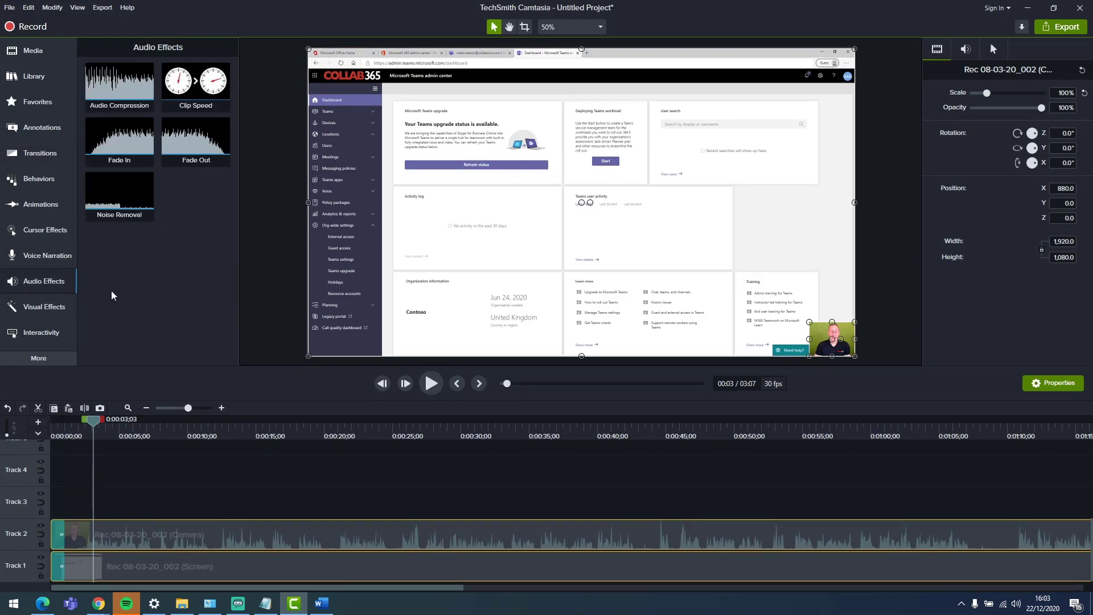
{"action": "left_click", "coordinate": [42, 308]}
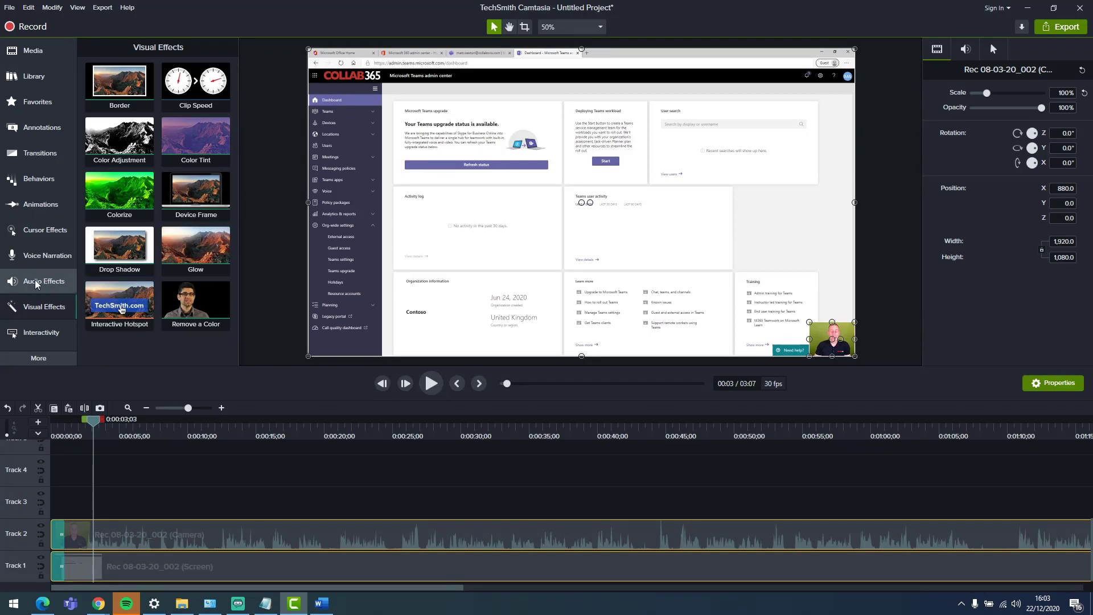
{"action": "left_click", "coordinate": [35, 282]}
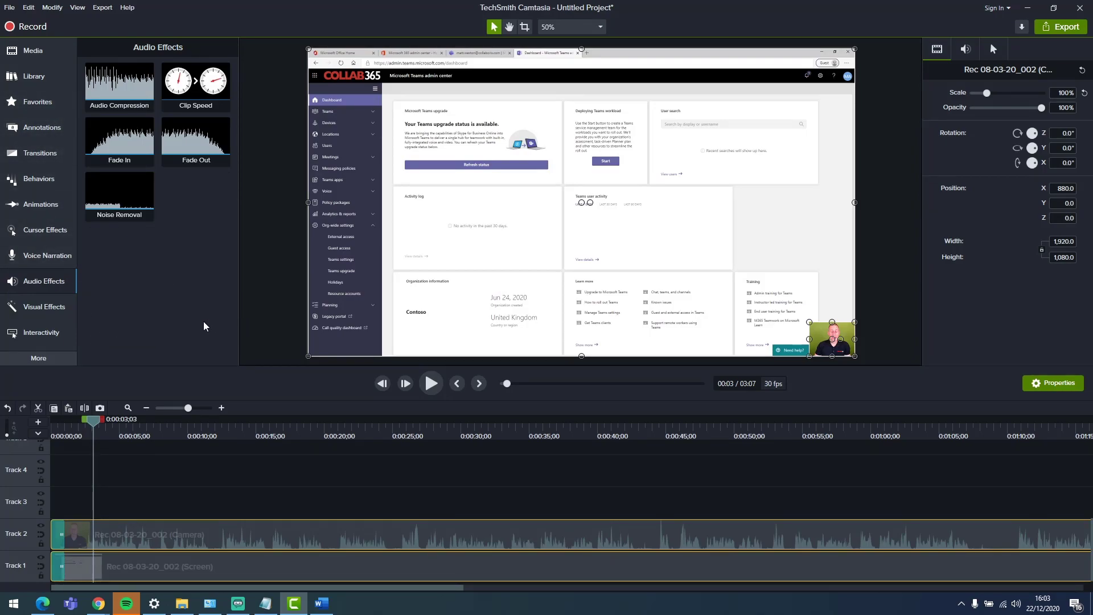
Step: Split the camera and screen clips at about 0:00:25
{"action": "left_click", "coordinate": [360, 431]}
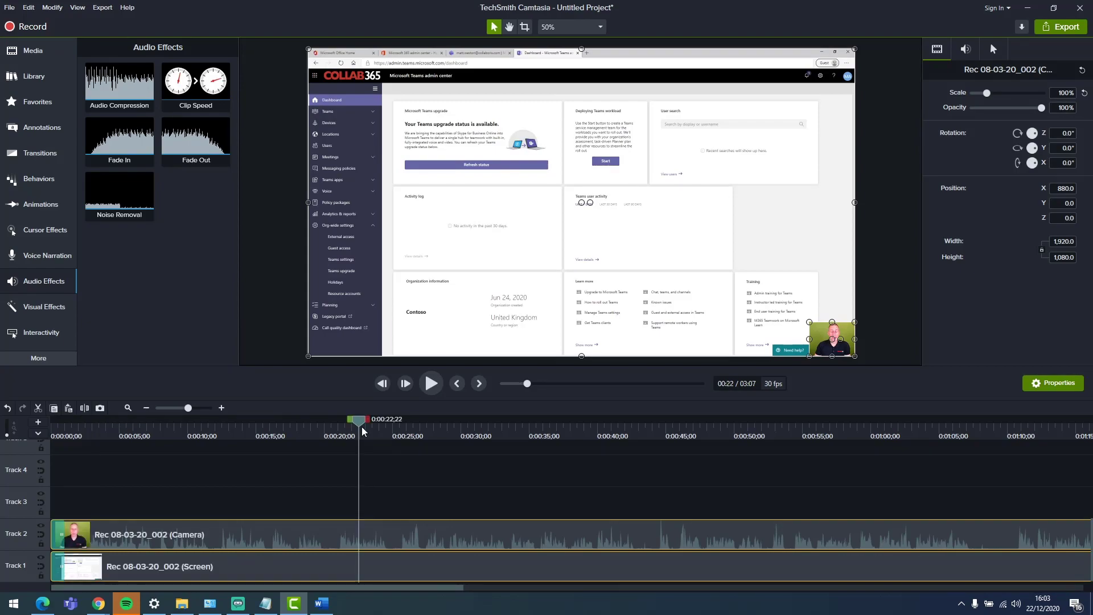
{"action": "left_click_drag", "start_coordinate": [365, 426], "coordinate": [397, 432]}
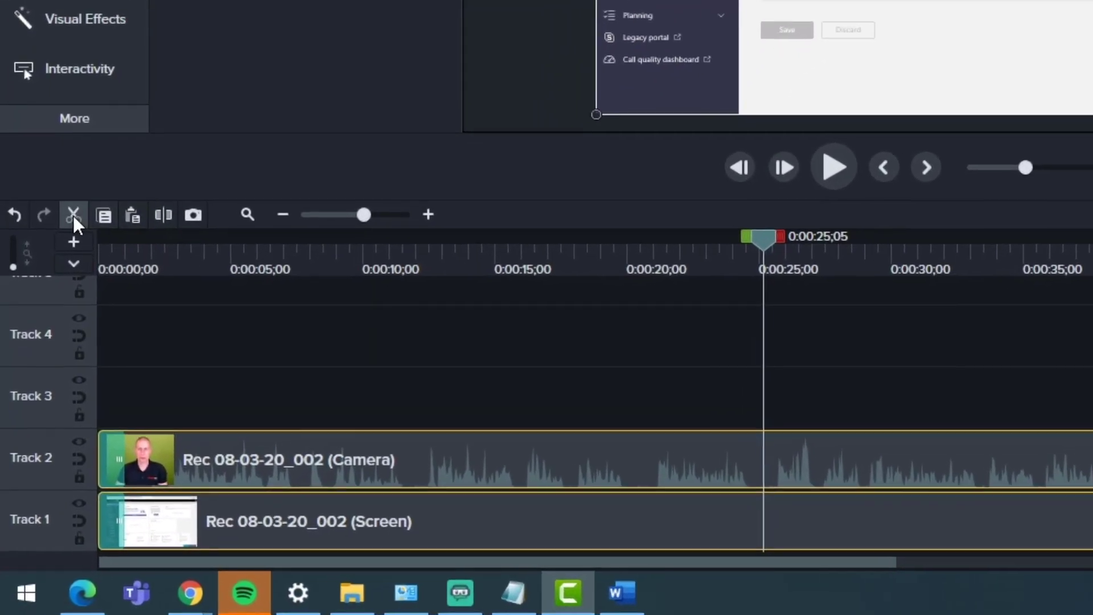
{"action": "left_click", "coordinate": [169, 216]}
Step: Select the timeline range from about 0:00:34 to 0:00:45 and cut it out
{"action": "left_click_drag", "start_coordinate": [788, 229], "coordinate": [1090, 251]}
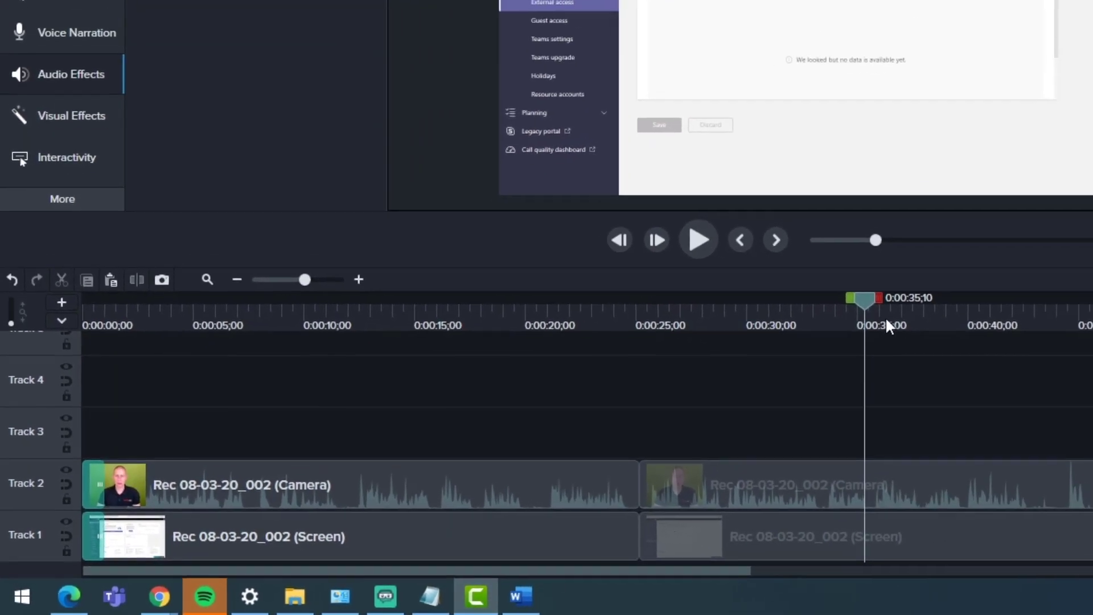
{"action": "left_click_drag", "start_coordinate": [879, 298], "coordinate": [1092, 298]}
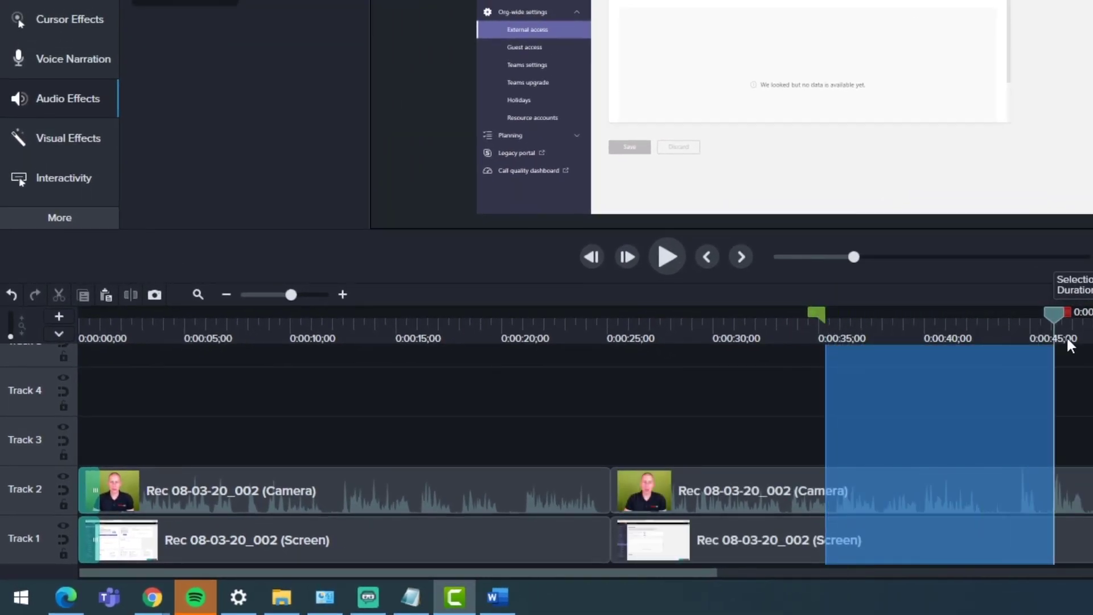
{"action": "left_click", "coordinate": [50, 295]}
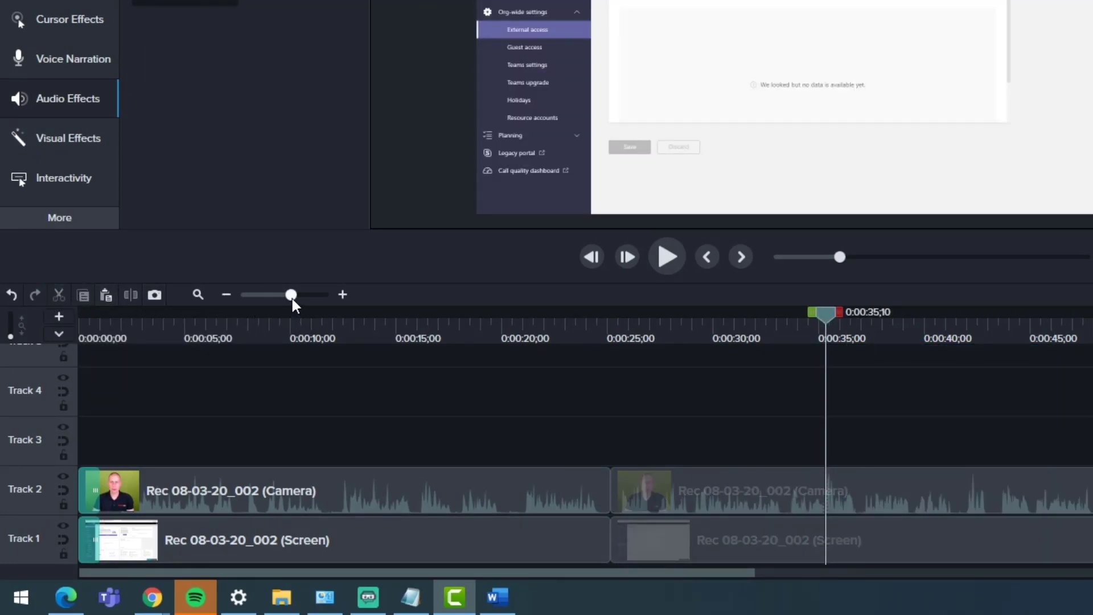
Step: Start exporting the project to a local file with custom production settings
{"action": "left_click_drag", "start_coordinate": [289, 293], "coordinate": [324, 296]}
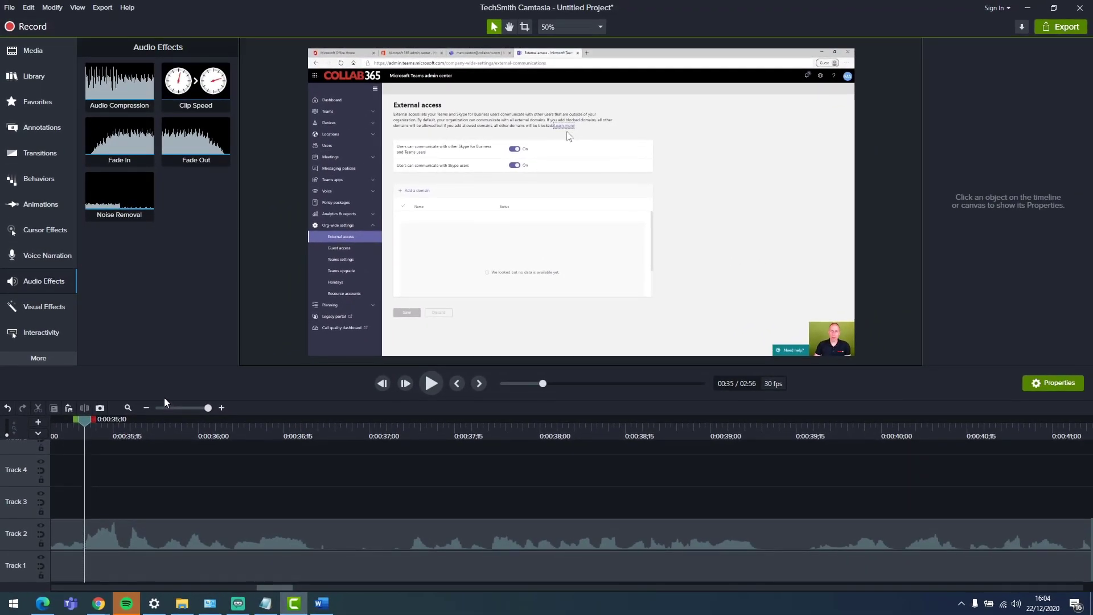
{"action": "left_click", "coordinate": [97, 8]}
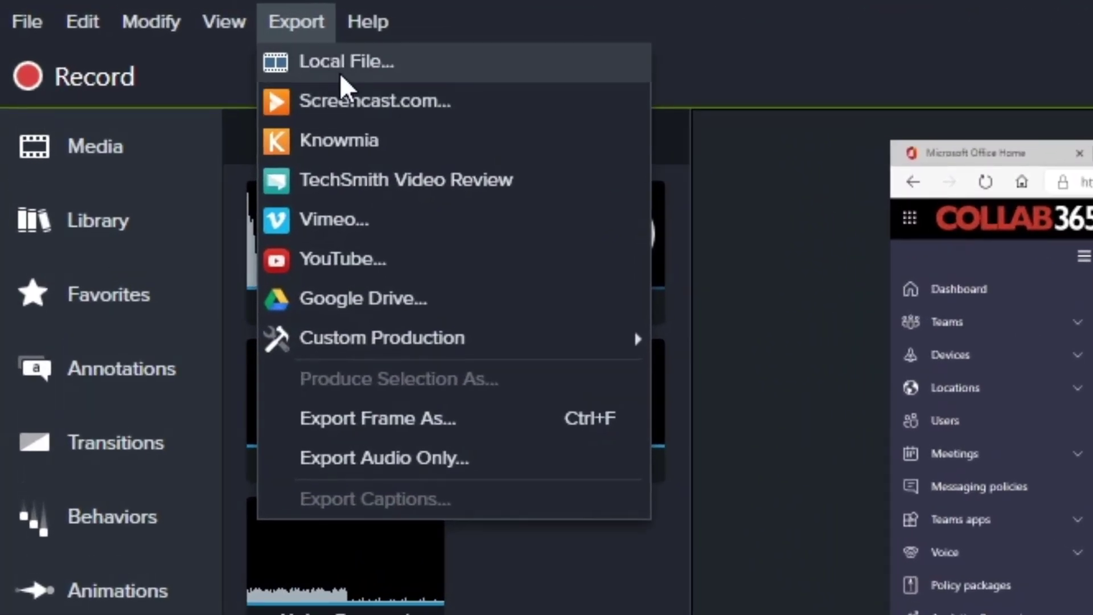
{"action": "left_click", "coordinate": [340, 73]}
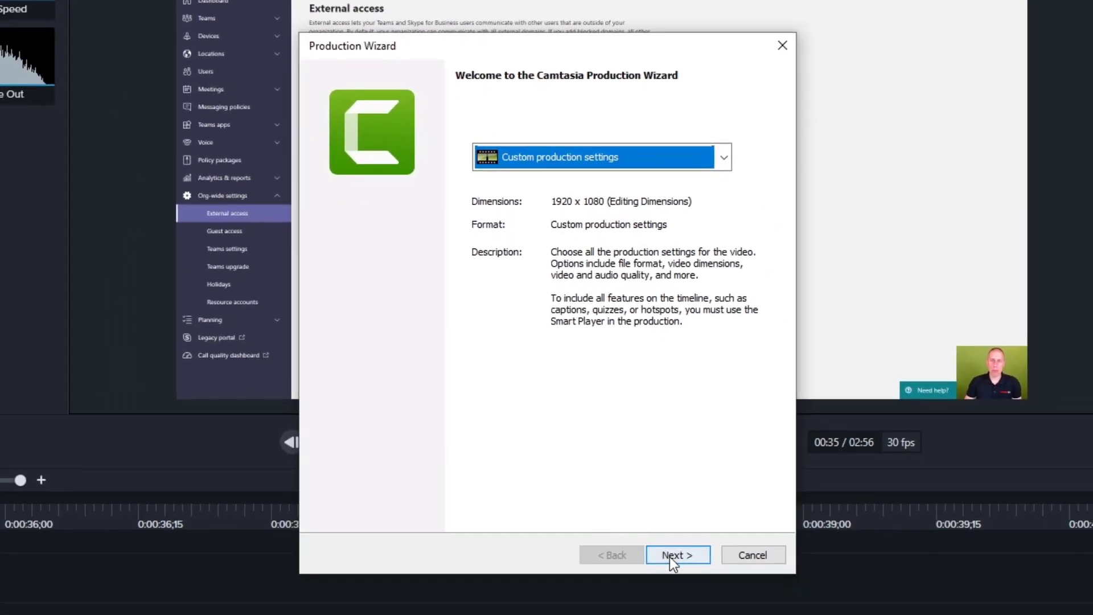
{"action": "left_click", "coordinate": [670, 555]}
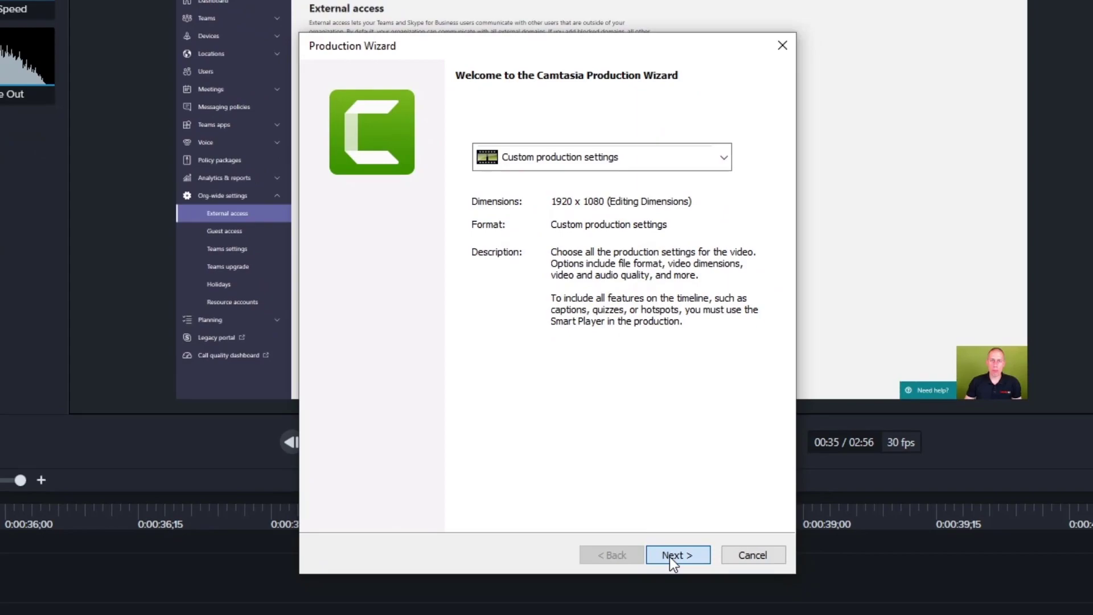
{"action": "left_click", "coordinate": [681, 561]}
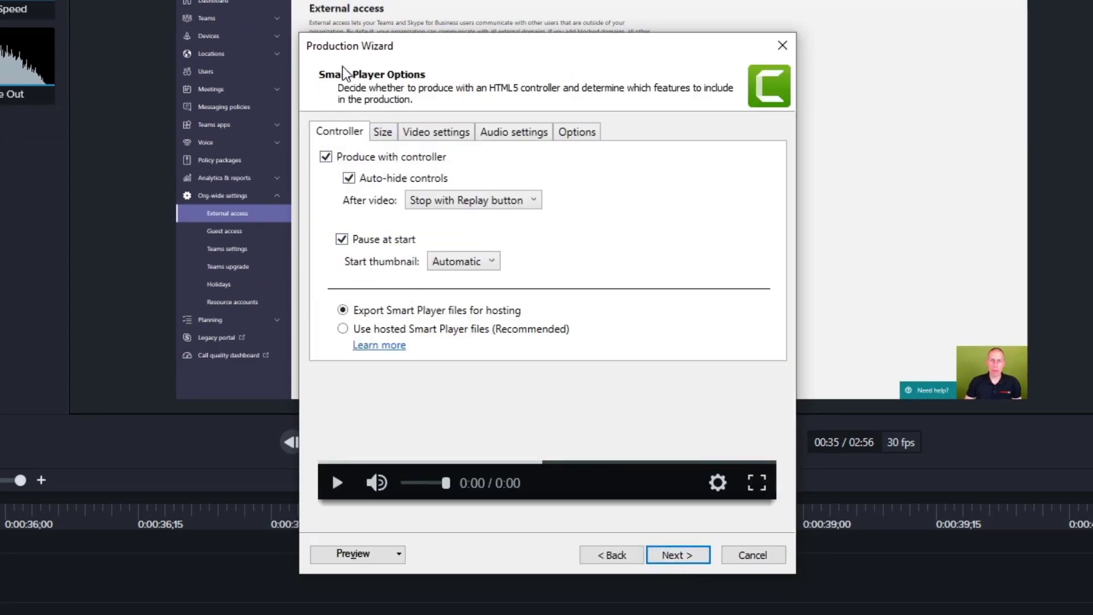
Step: Review the Smart Player size, video, audio bit rate and options settings
{"action": "left_click", "coordinate": [383, 132]}
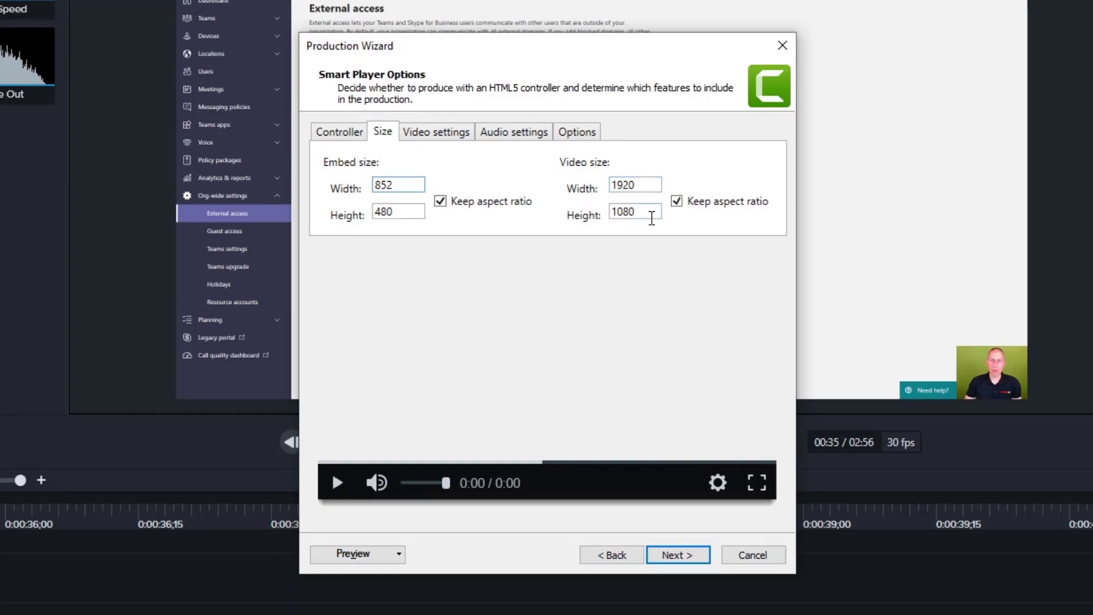
{"action": "left_click", "coordinate": [449, 141]}
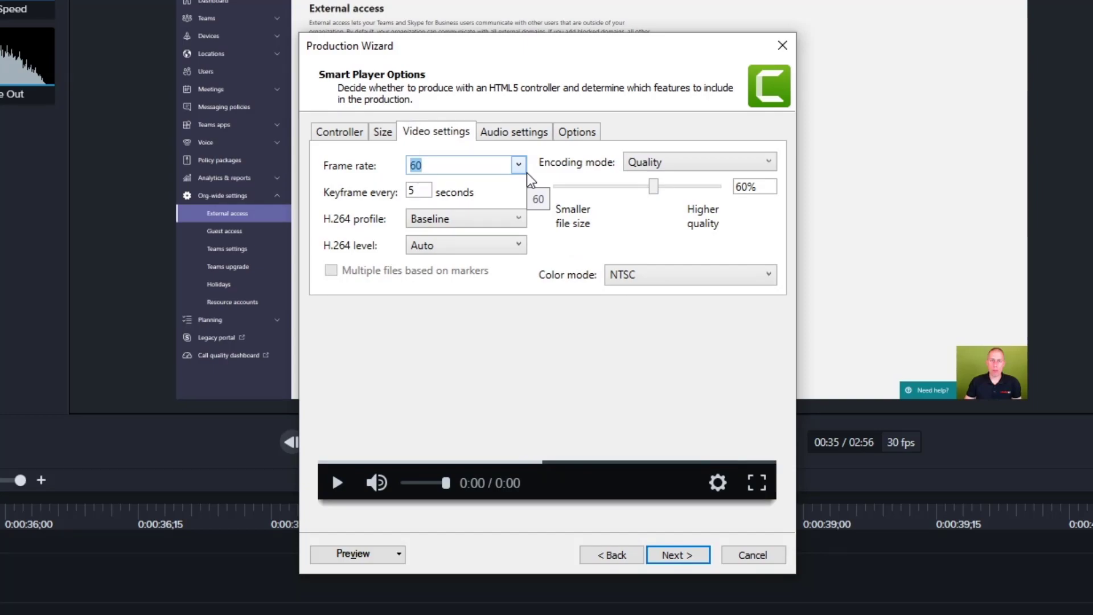
{"action": "left_click", "coordinate": [509, 134]}
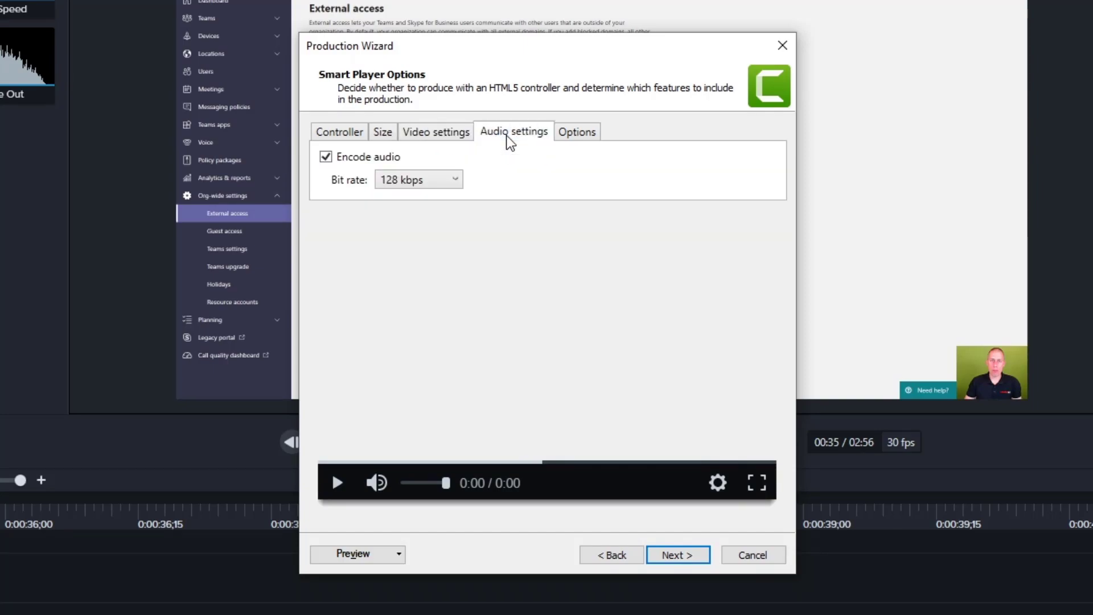
{"action": "left_click", "coordinate": [449, 179]}
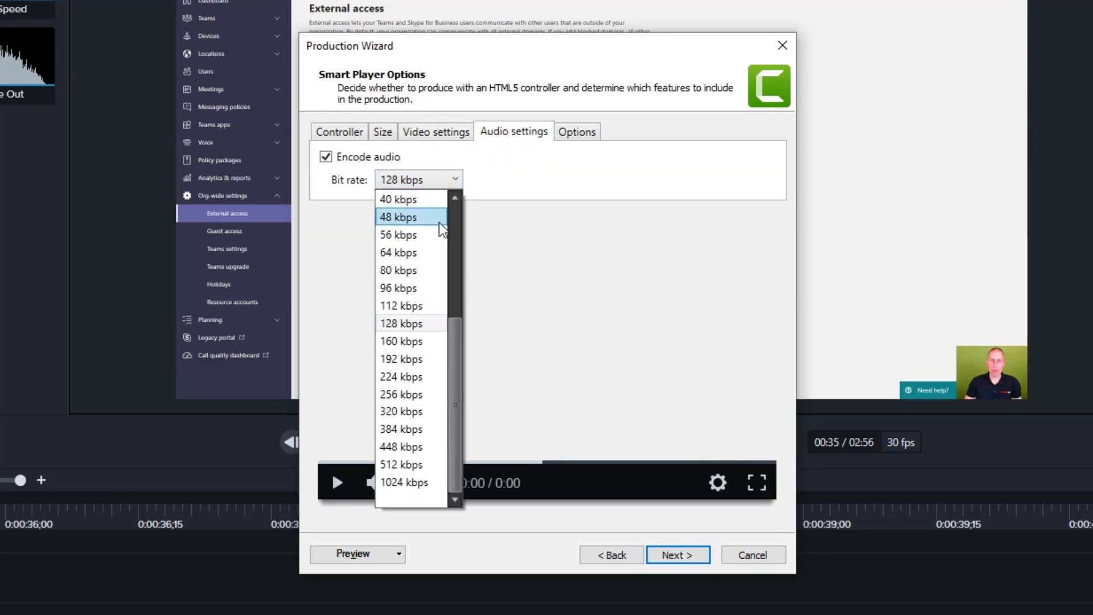
{"action": "left_click", "coordinate": [573, 135]}
{"action": "left_click", "coordinate": [572, 134]}
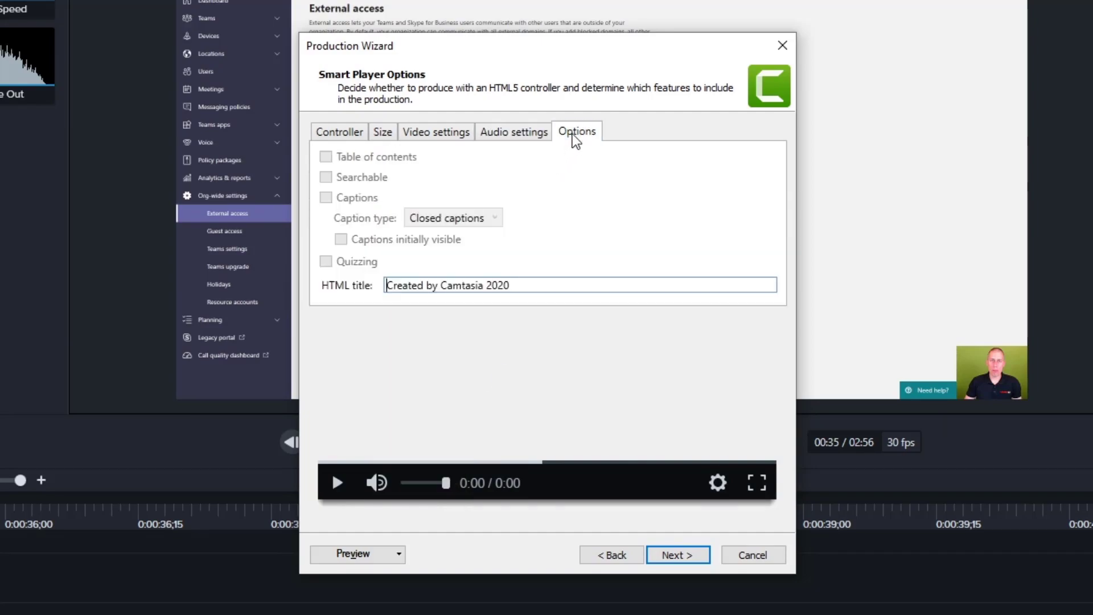
Step: Continue past the video options and produce the video as Untitled Project in the Camtasia documents folder
{"action": "left_click", "coordinate": [671, 558]}
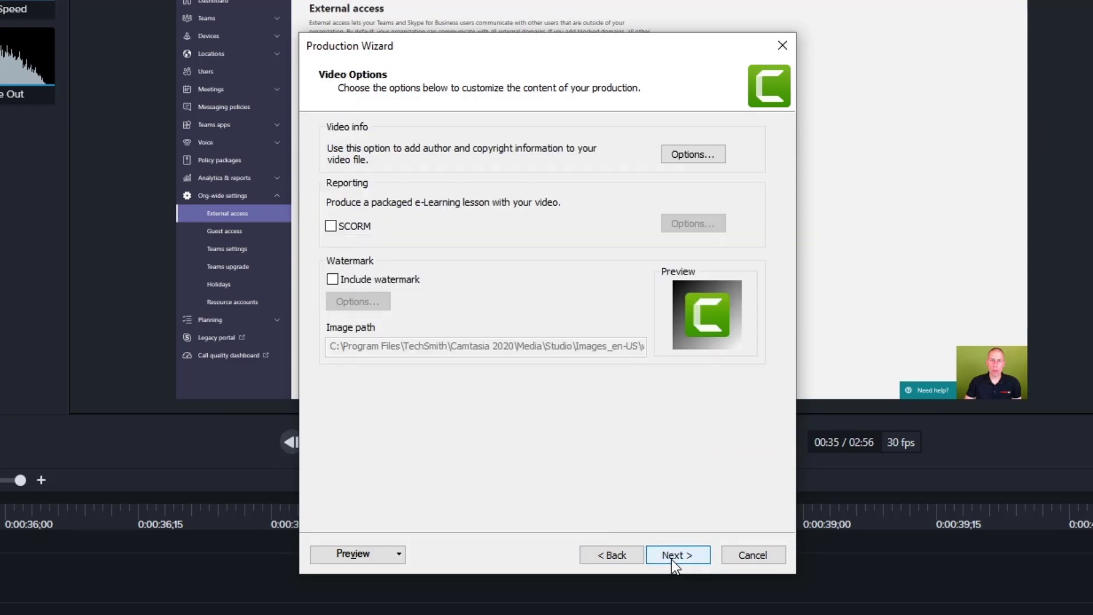
{"action": "left_click", "coordinate": [671, 559]}
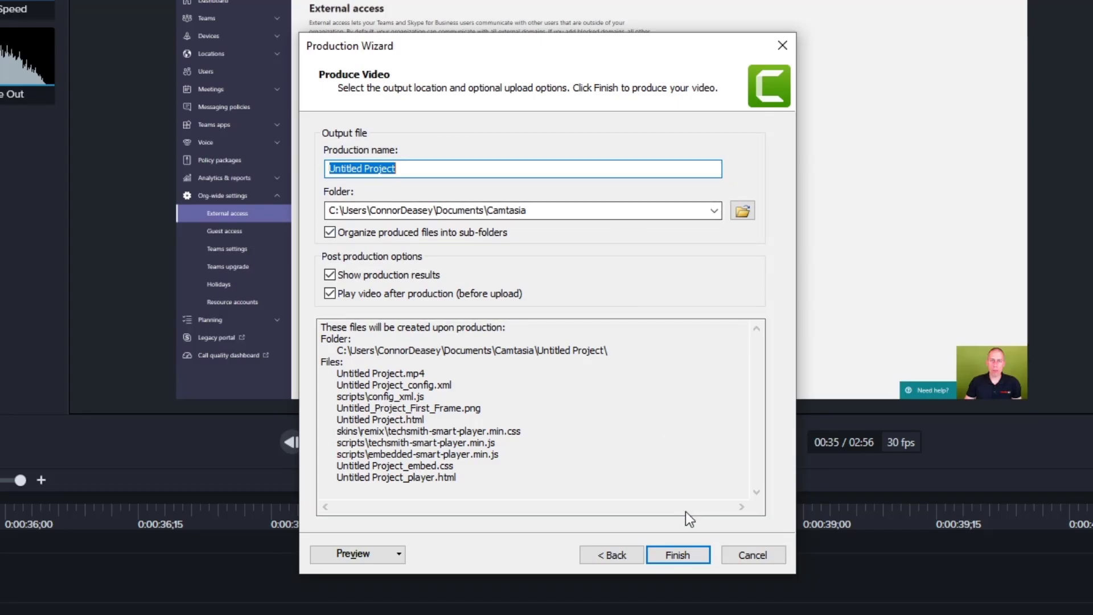
{"action": "left_click", "coordinate": [678, 555]}
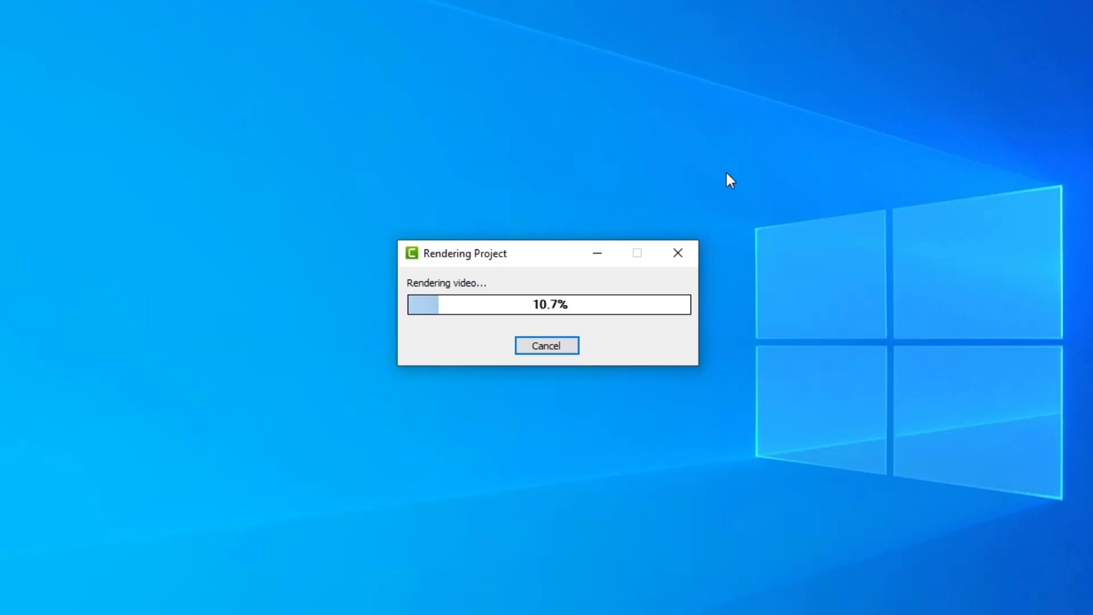